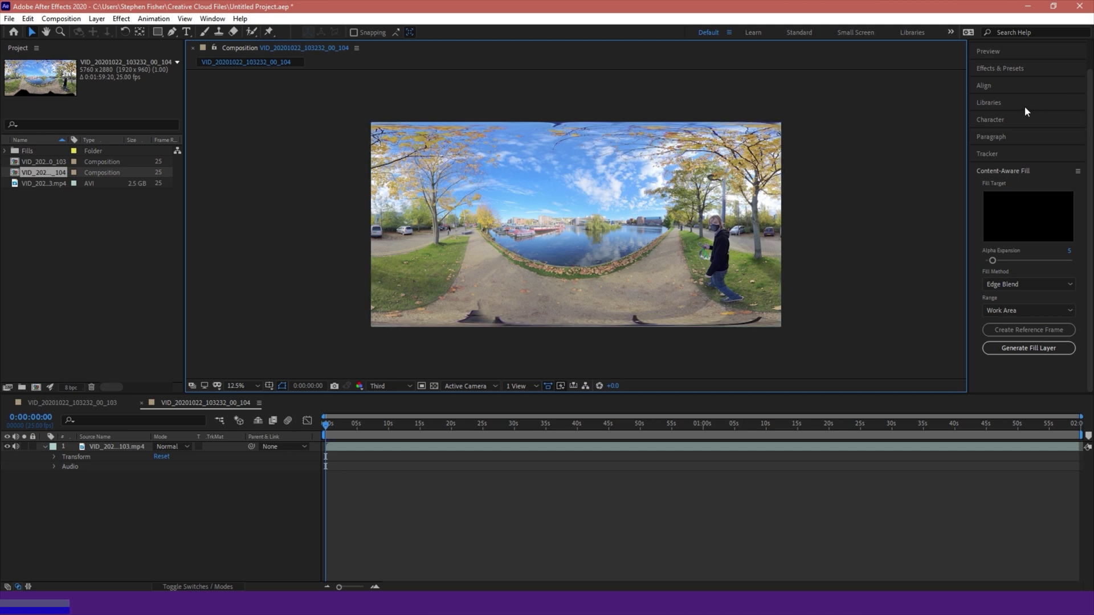
Replace the Libraries view with the Effects & Presets list, including Immersive Video, in the right column
{"action": "left_click", "coordinate": [989, 103]}
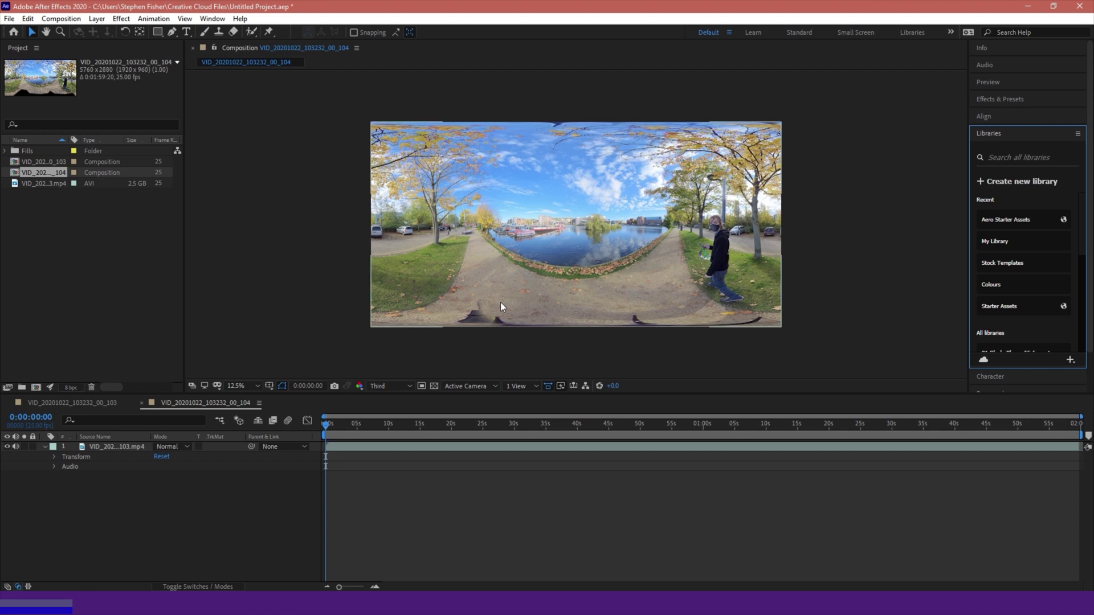
{"action": "left_click", "coordinate": [992, 98]}
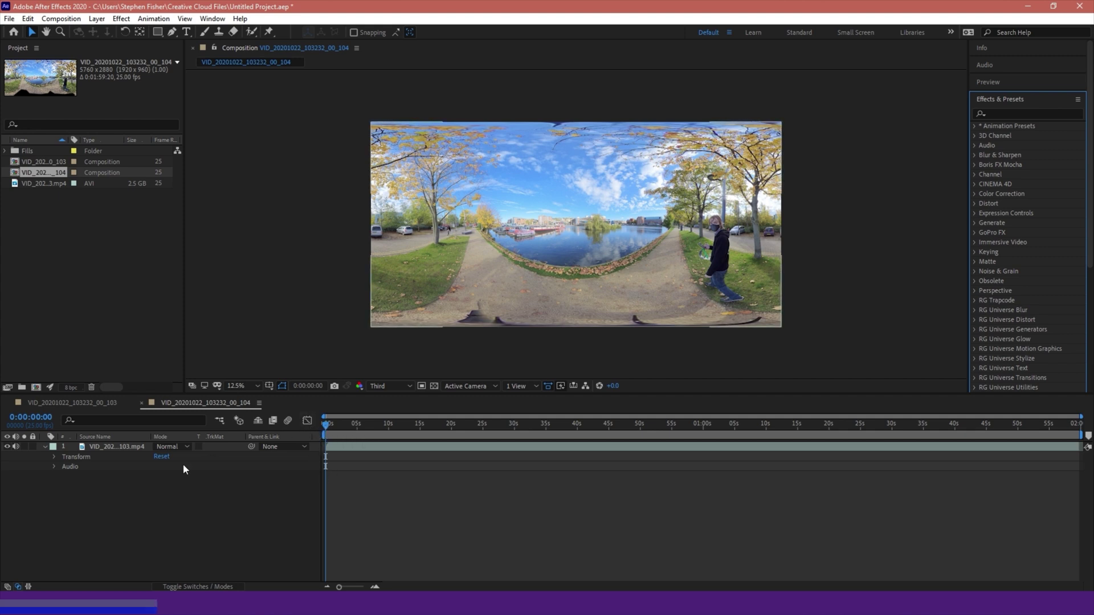
Select layer 1, the riverside 360° clip, in the timeline
{"action": "left_click", "coordinate": [106, 446]}
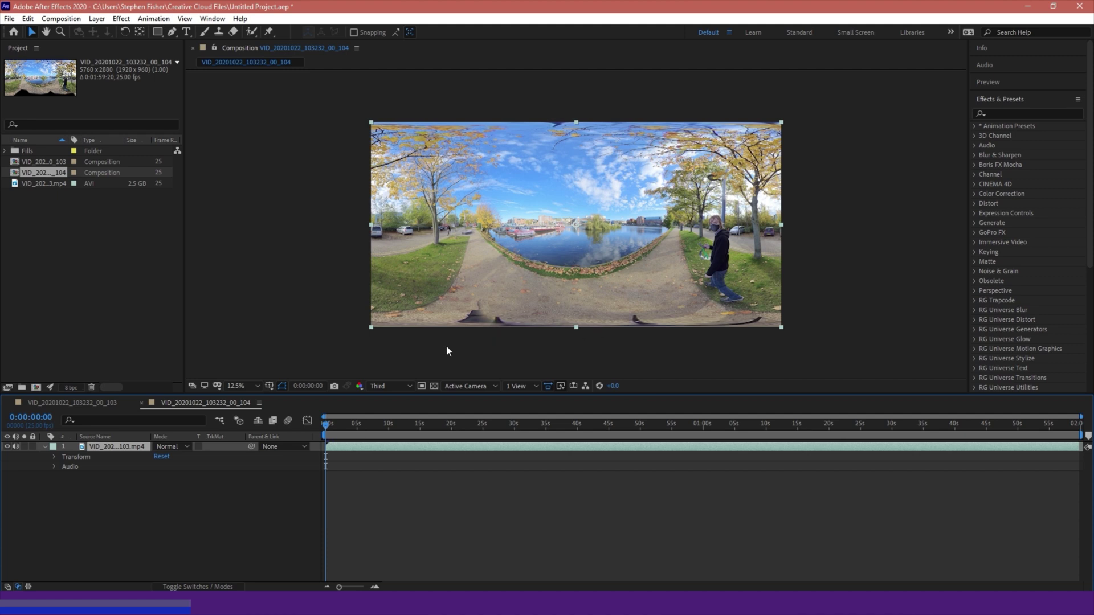
With the Pen tool, trace a mask from the lower left around the tripod and its bottom shadow
{"action": "left_click", "coordinate": [173, 33]}
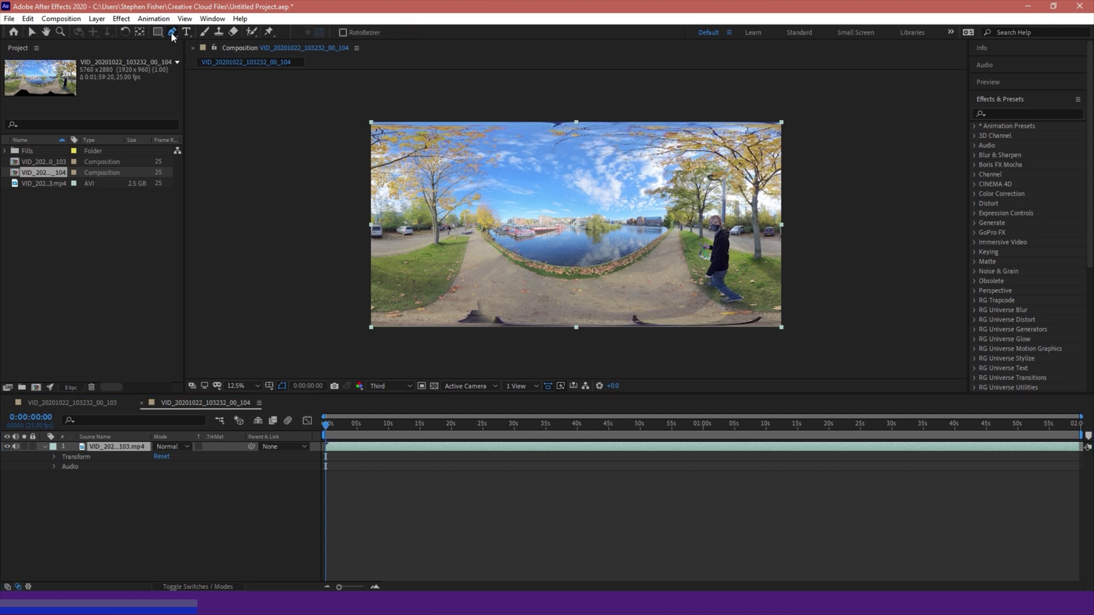
{"action": "left_click", "coordinate": [416, 334]}
{"action": "left_click_drag", "start_coordinate": [450, 324], "coordinate": [471, 302]}
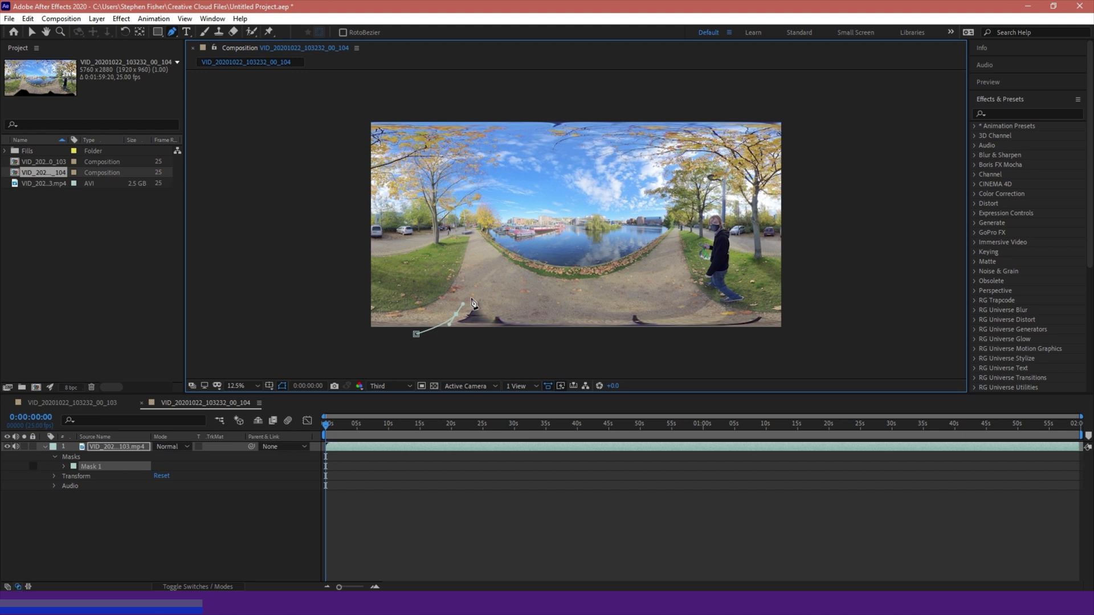
{"action": "left_click", "coordinate": [480, 290]}
{"action": "left_click", "coordinate": [493, 309]}
{"action": "left_click", "coordinate": [519, 316]}
{"action": "left_click", "coordinate": [564, 321]}
{"action": "left_click", "coordinate": [620, 322]}
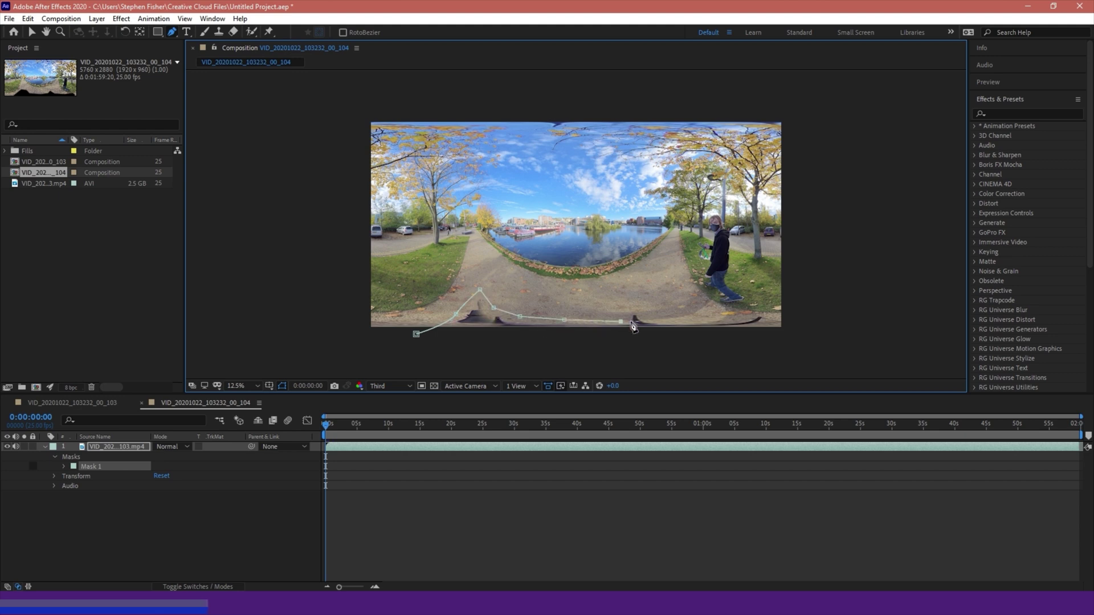
Continue the mask over the second shadow bump to the lower right corner and close it
{"action": "left_click", "coordinate": [628, 309]}
{"action": "left_click", "coordinate": [646, 314]}
{"action": "left_click", "coordinate": [674, 320]}
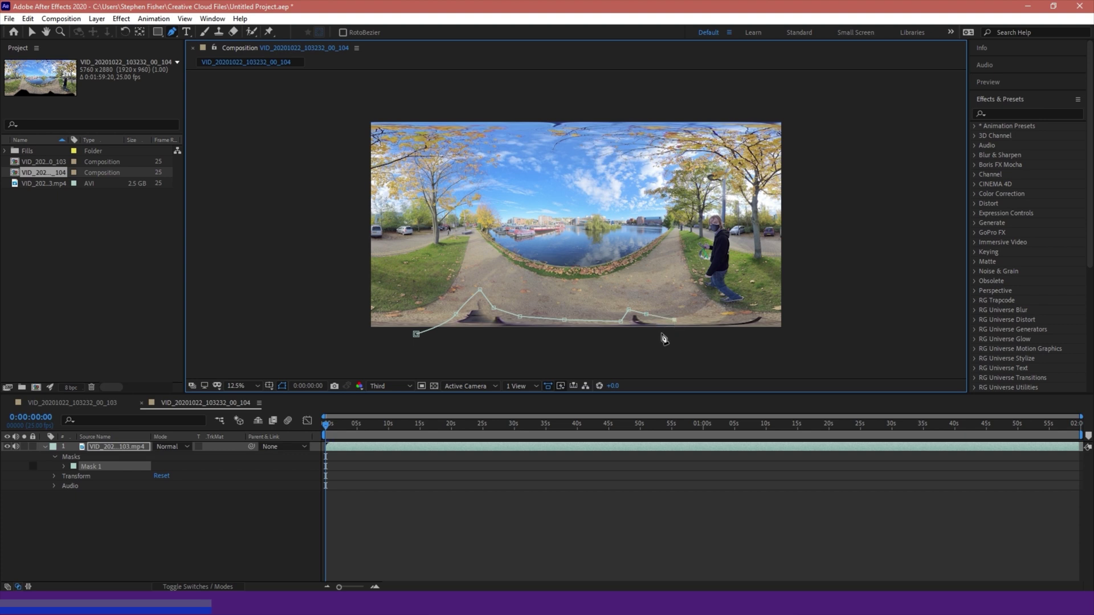
{"action": "left_click", "coordinate": [721, 321]}
{"action": "left_click", "coordinate": [745, 320]}
{"action": "left_click", "coordinate": [759, 312]}
{"action": "left_click_drag", "start_coordinate": [767, 316], "coordinate": [766, 338]}
{"action": "left_click", "coordinate": [416, 336]}
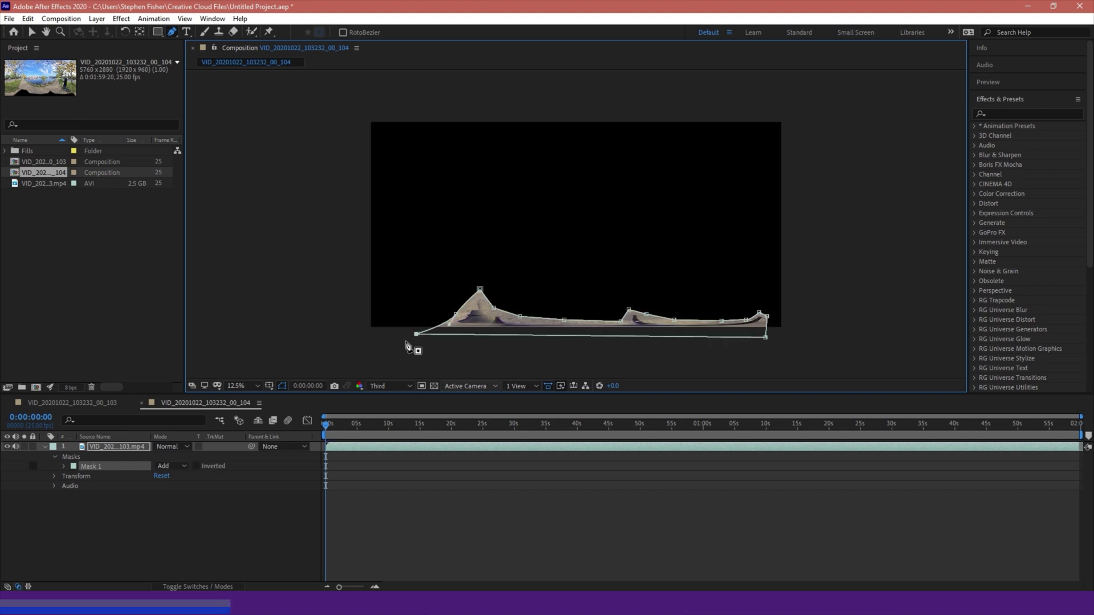
Set Mask 1's mode to Subtract so the tripod area is cut out
{"action": "left_click", "coordinate": [49, 452]}
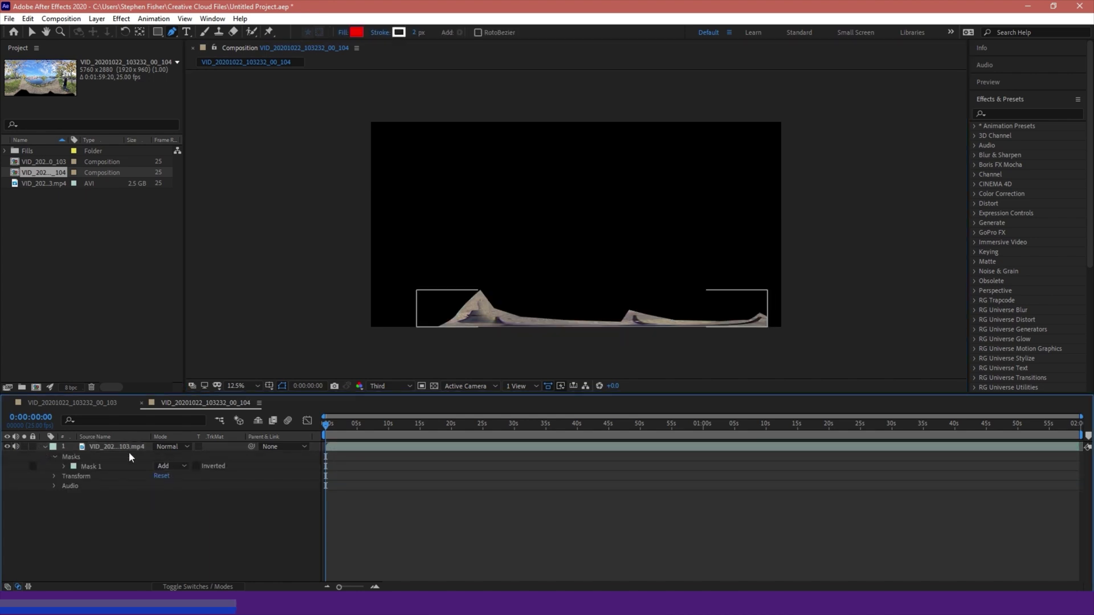
{"action": "left_click", "coordinate": [168, 466]}
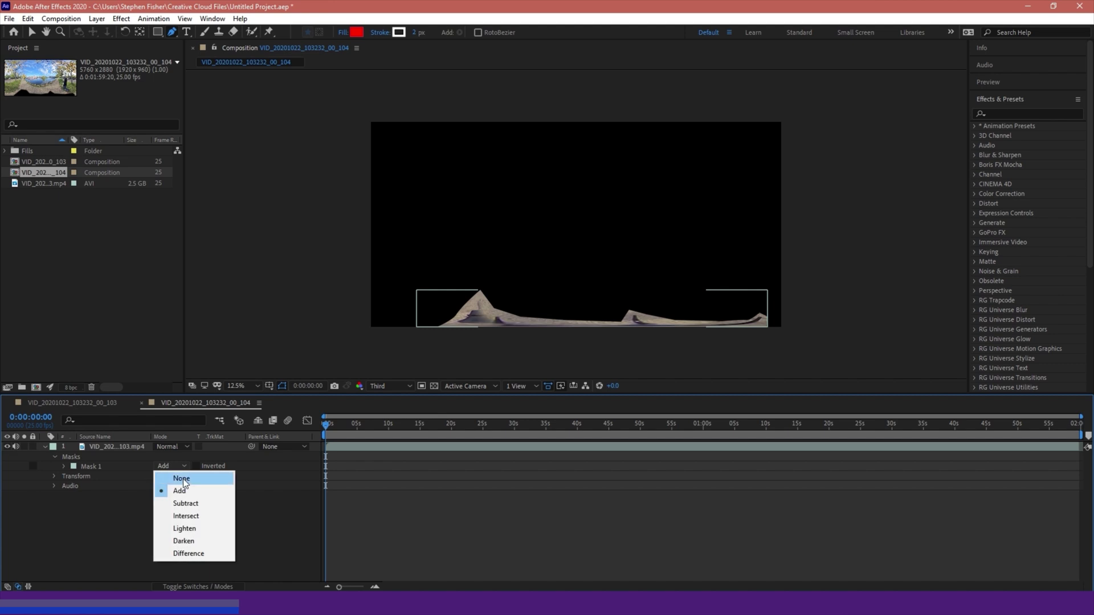
{"action": "left_click", "coordinate": [183, 502]}
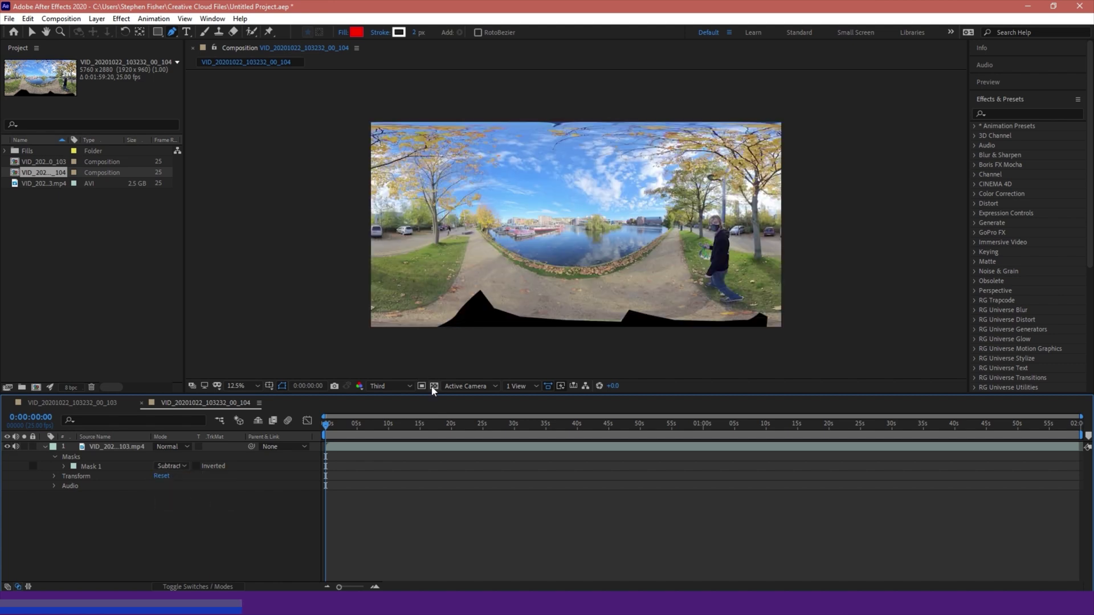
Turn on the transparency grid checkerboard and reselect the video layer to show its mask
{"action": "left_click", "coordinate": [434, 386]}
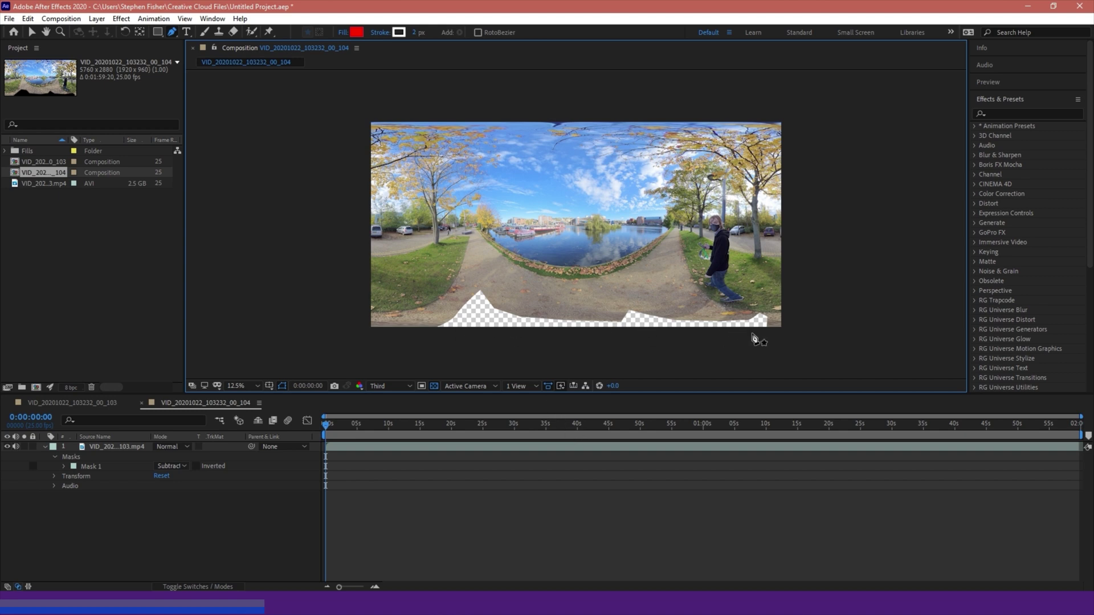
{"action": "left_click", "coordinate": [106, 448]}
{"action": "left_click", "coordinate": [106, 446]}
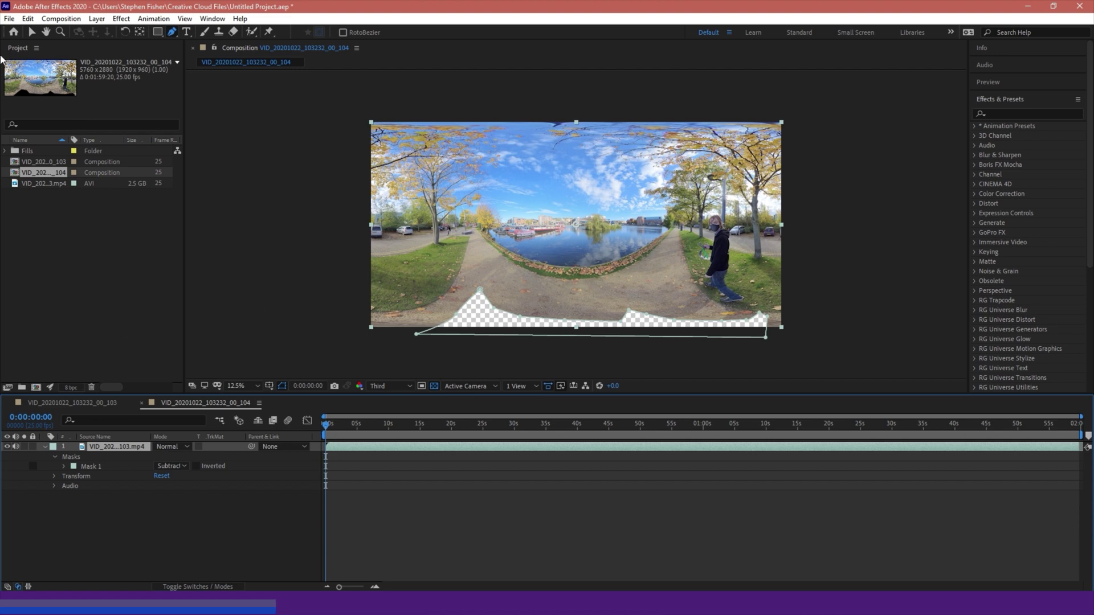
Switch to the Selection tool and open the Content-Aware Fill panel from the Window menu
{"action": "left_click", "coordinate": [32, 32]}
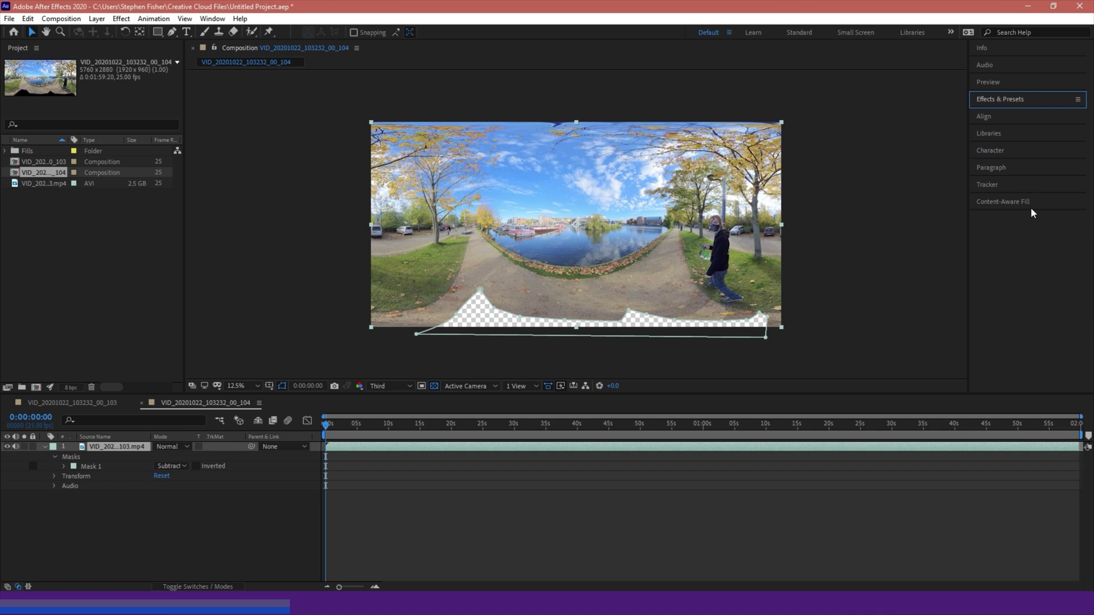
{"action": "left_click", "coordinate": [212, 18]}
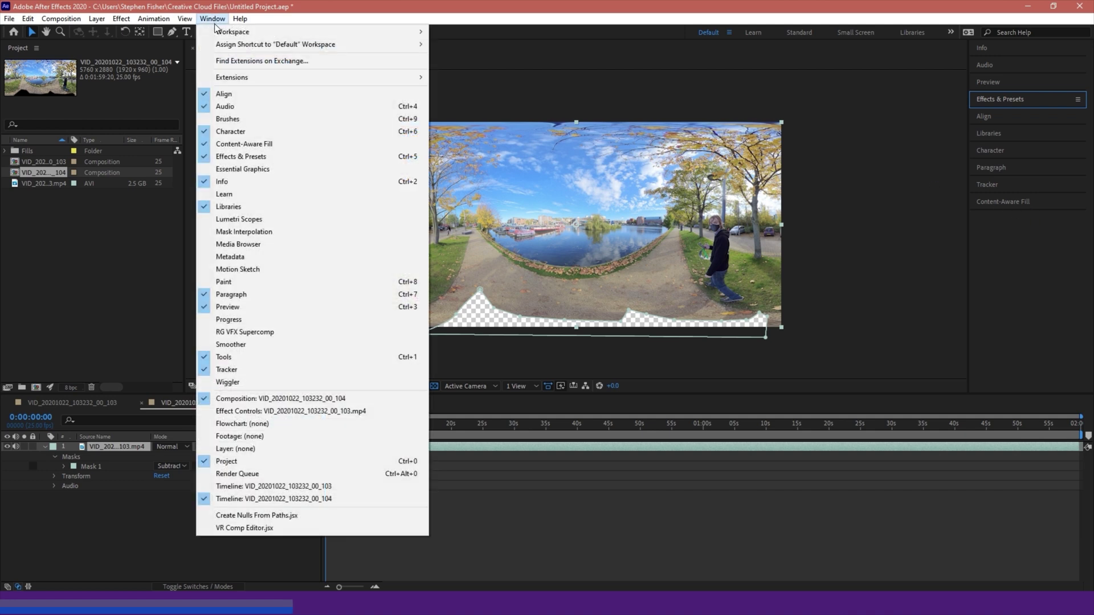
{"action": "mouse_move", "coordinate": [240, 18]}
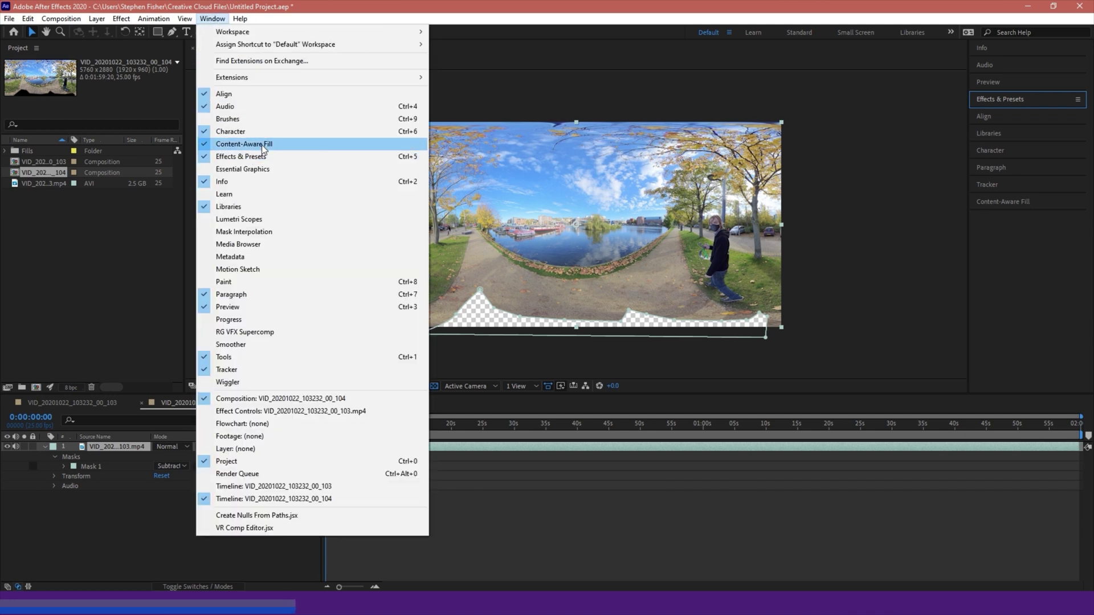
{"action": "left_click", "coordinate": [1014, 200]}
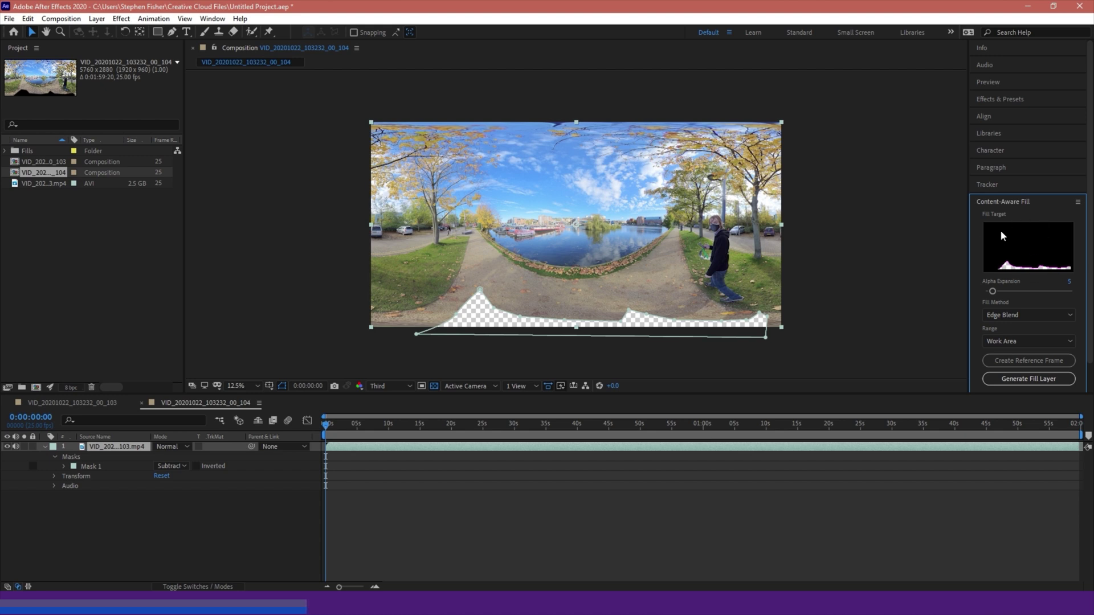
Change the Content-Aware Fill method from Edge Blend to Surface, leaving the range on Work Area
{"action": "scroll", "coordinate": [1022, 238], "scroll_direction": "down", "scroll_amount": 1}
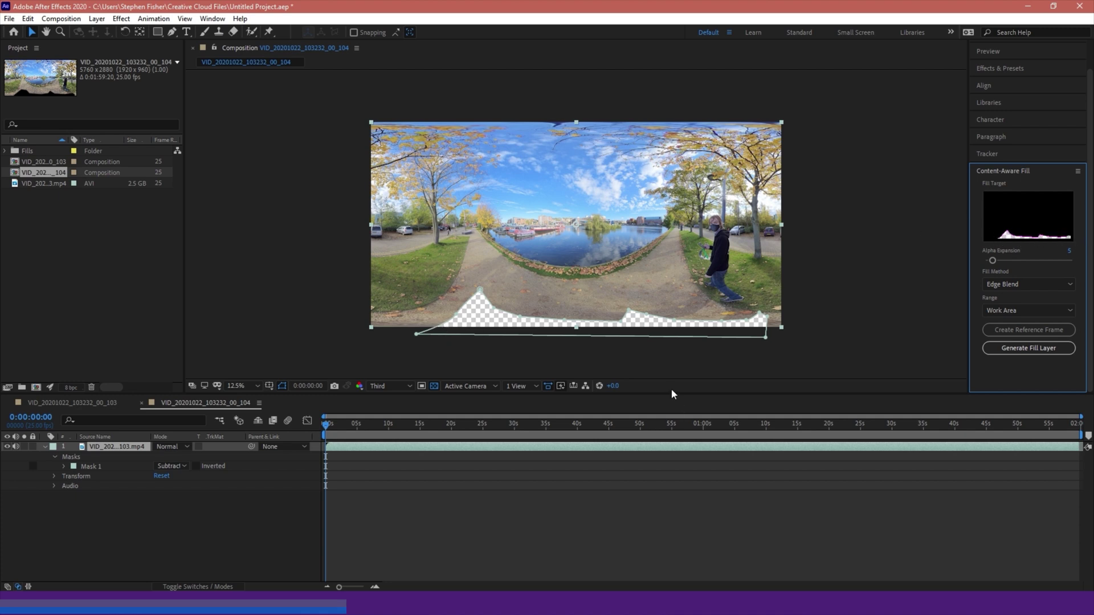
{"action": "left_click", "coordinate": [1030, 285]}
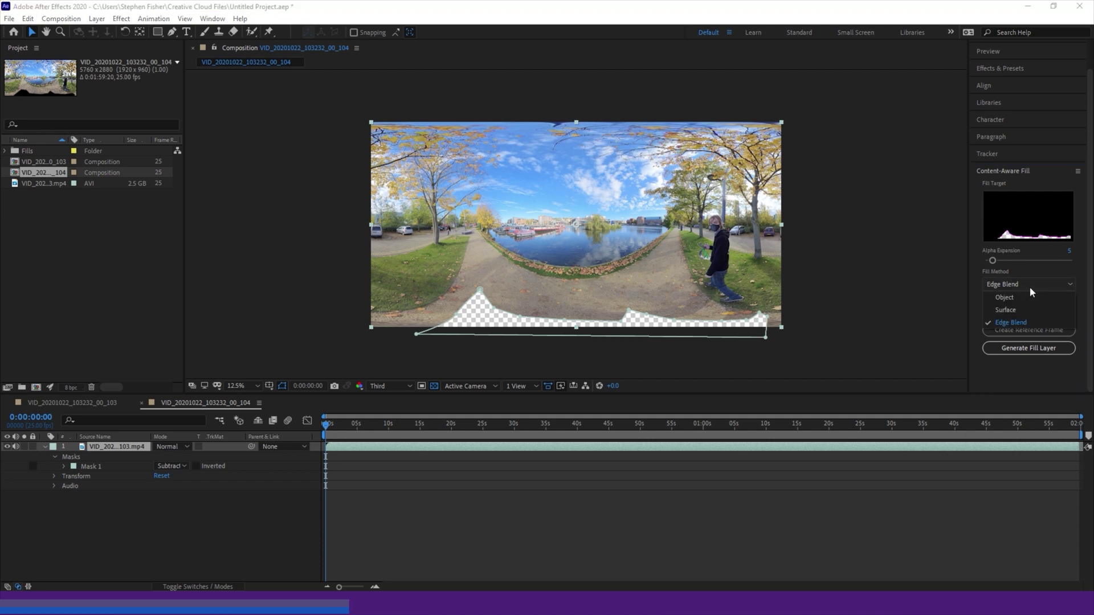
{"action": "left_click", "coordinate": [1011, 311]}
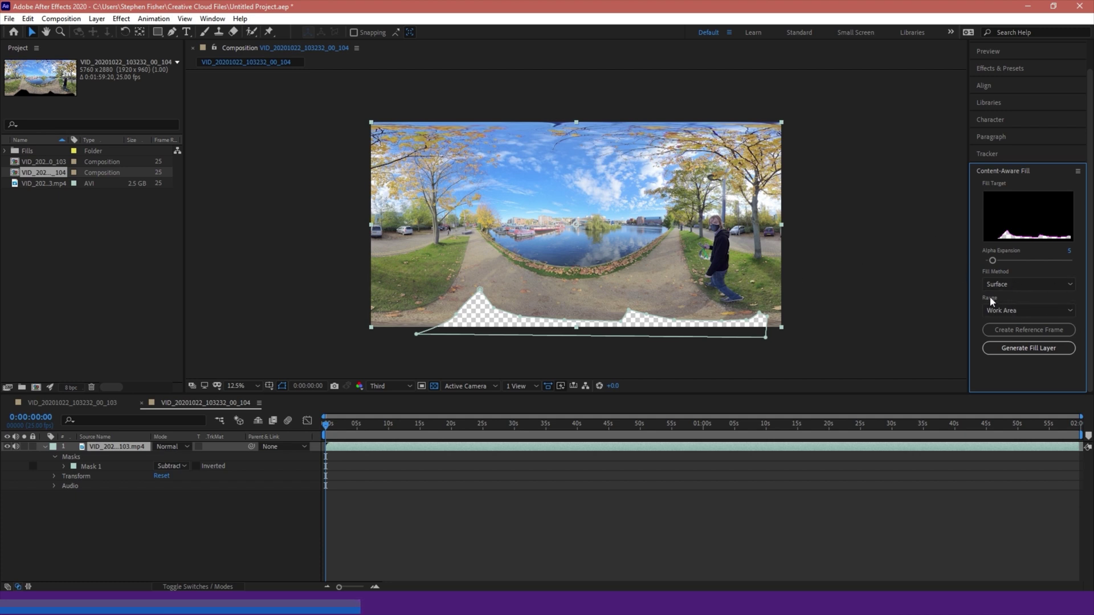
{"action": "left_click", "coordinate": [1017, 310]}
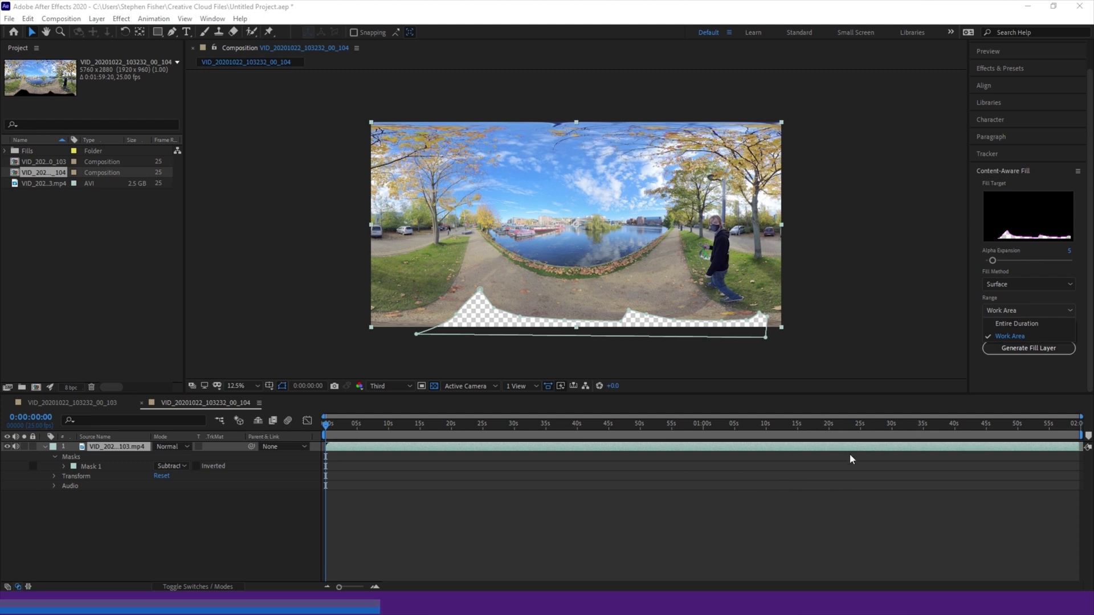
{"action": "left_click", "coordinate": [1009, 369]}
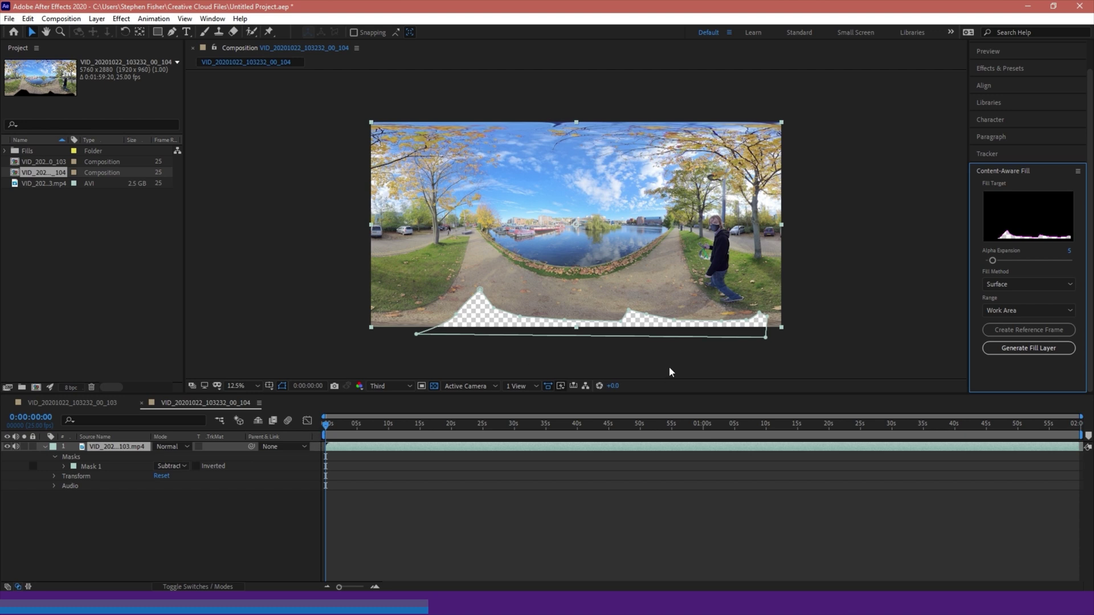
{"action": "left_click", "coordinate": [996, 286]}
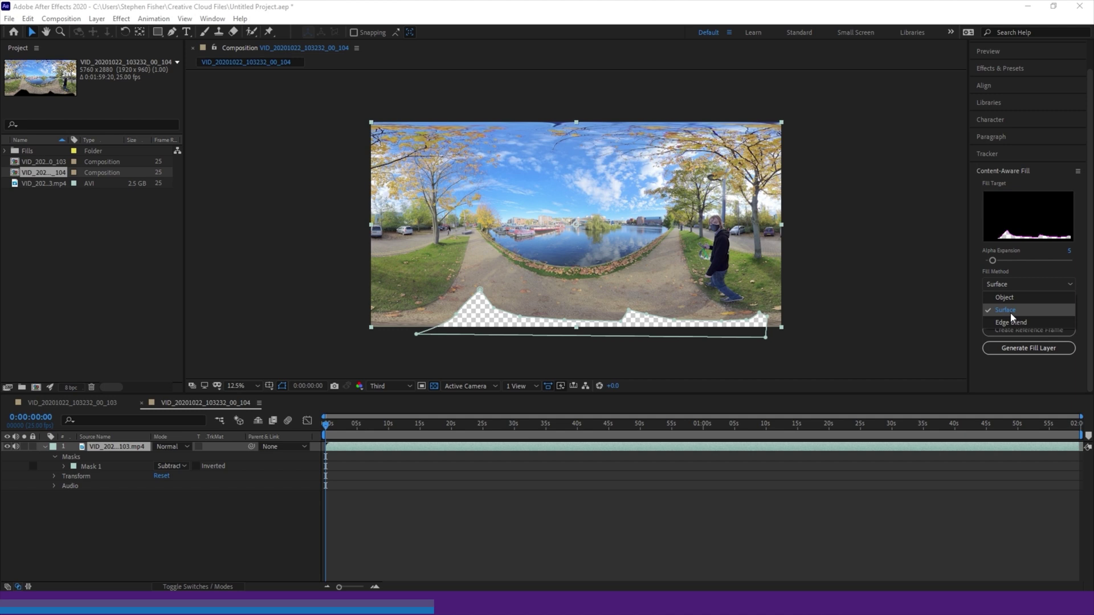
{"action": "left_click", "coordinate": [1006, 310]}
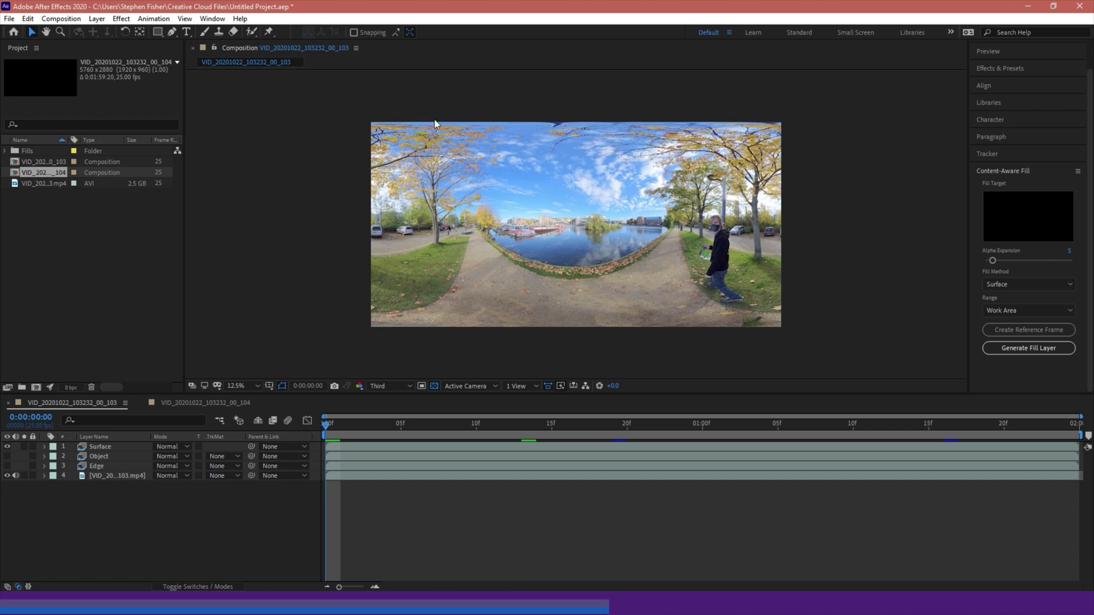
Select source layer 4 so its tripod mask outline appears over the panorama
{"action": "left_click", "coordinate": [121, 477]}
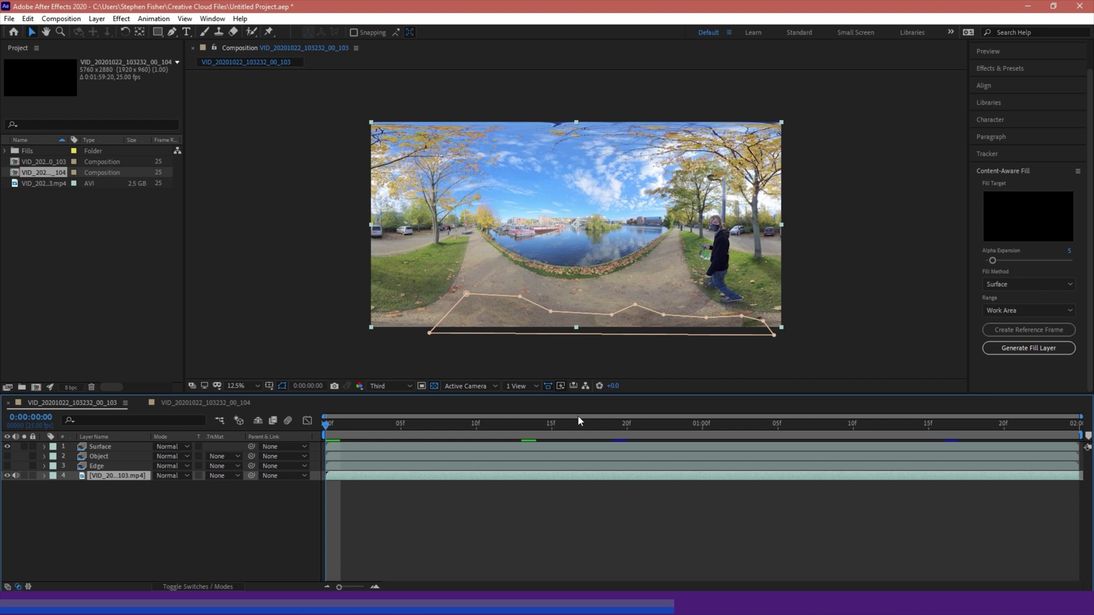
Jump to frame 22, reveal layer 4's mask properties, then switch to the _104 composition
{"action": "left_click", "coordinate": [658, 426]}
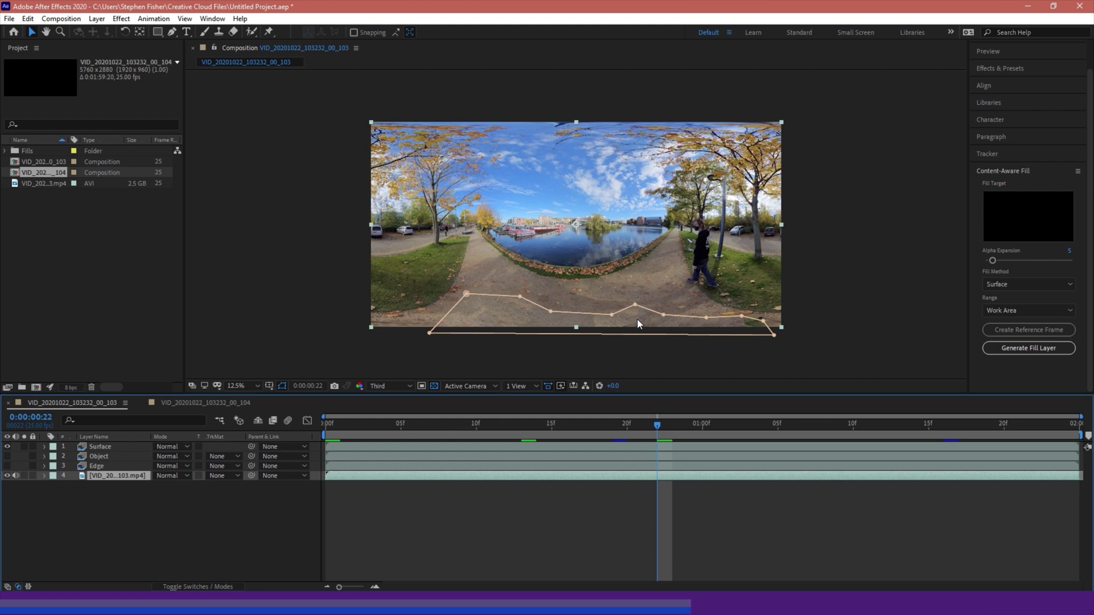
{"action": "left_click", "coordinate": [857, 251]}
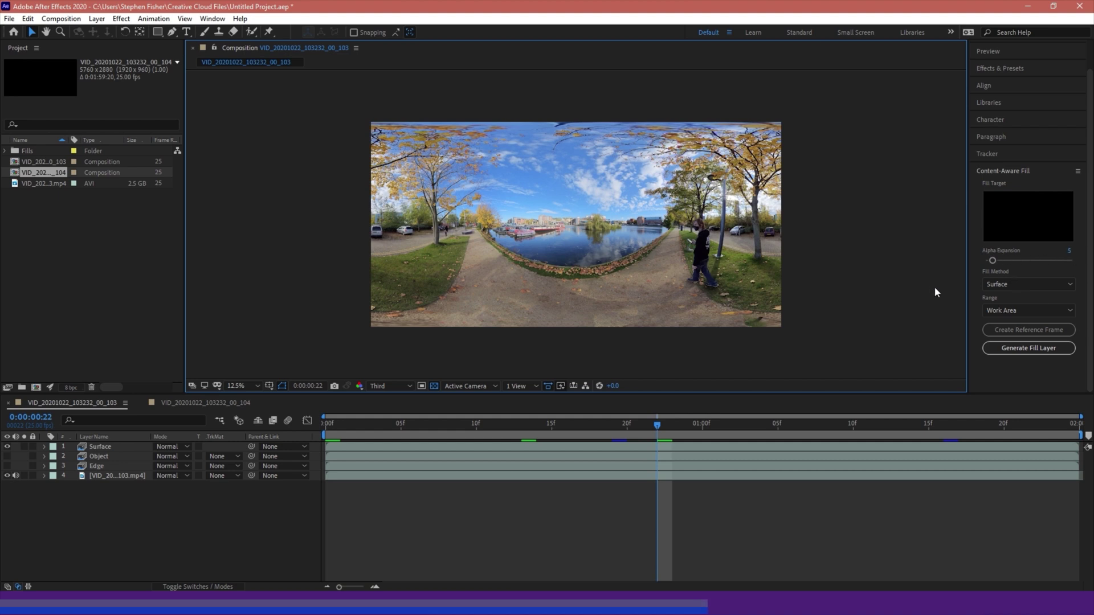
{"action": "left_click", "coordinate": [108, 477]}
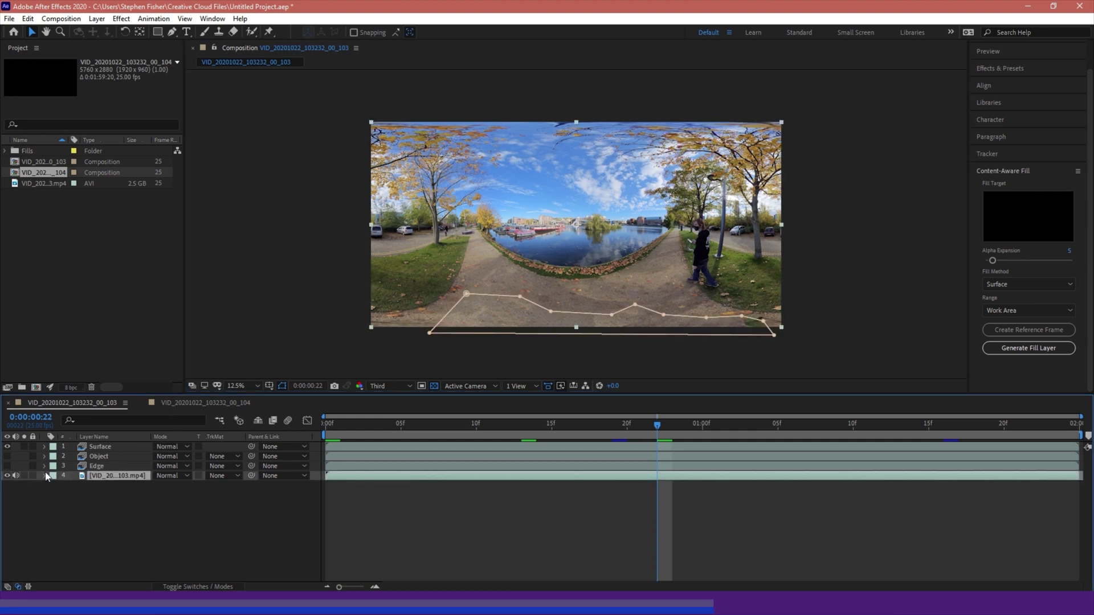
{"action": "left_click", "coordinate": [44, 475]}
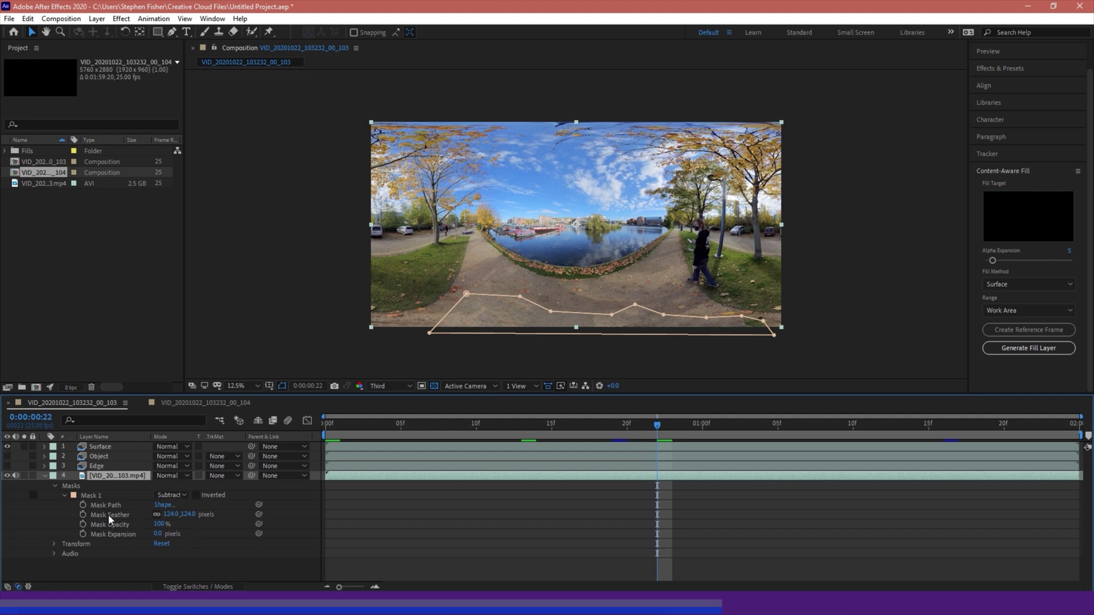
{"action": "left_click", "coordinate": [186, 403]}
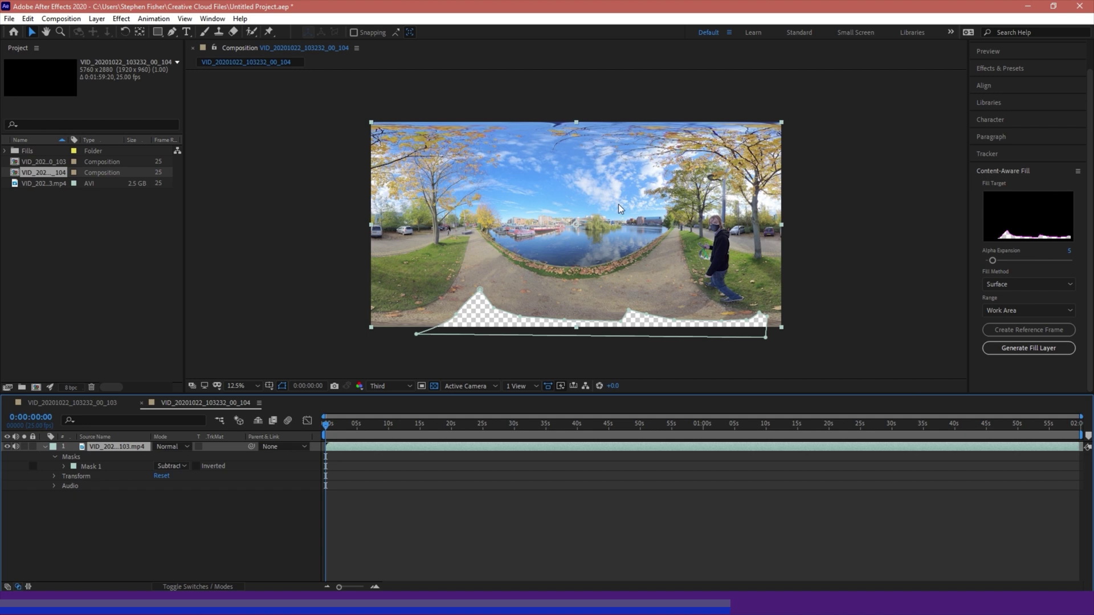
Raise Mask 1's feather to about 58 px, then return to the _103 composition
{"action": "left_click", "coordinate": [64, 467]}
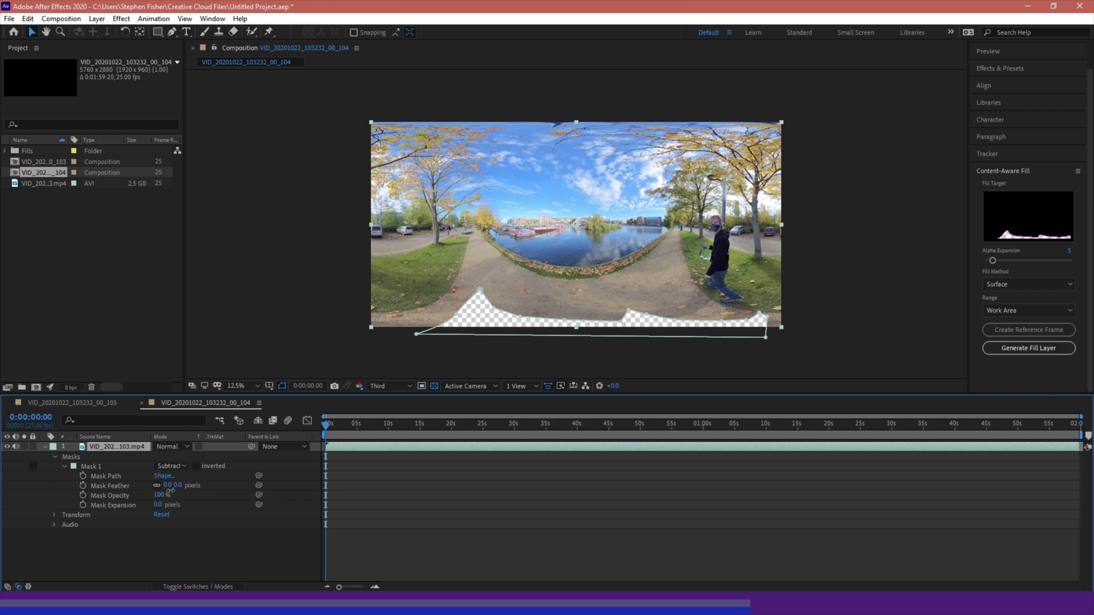
{"action": "mouse_move", "coordinate": [167, 486]}
{"action": "left_mouse_down"}
{"action": "mouse_move", "coordinate": [196, 494]}
{"action": "mouse_move", "coordinate": [183, 490]}
{"action": "left_mouse_up"}
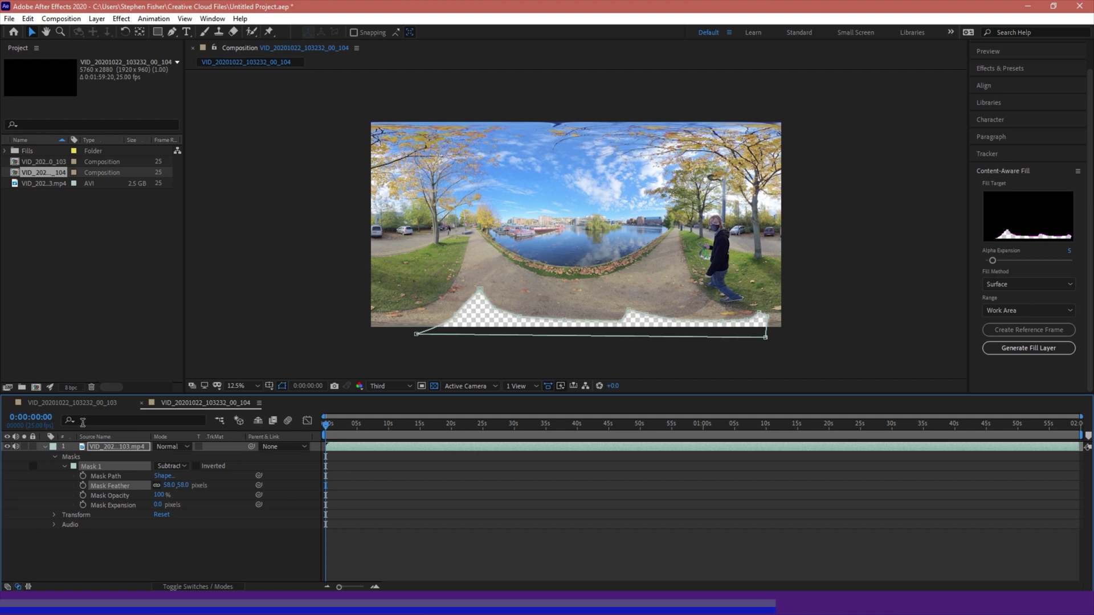
{"action": "left_click", "coordinate": [74, 405]}
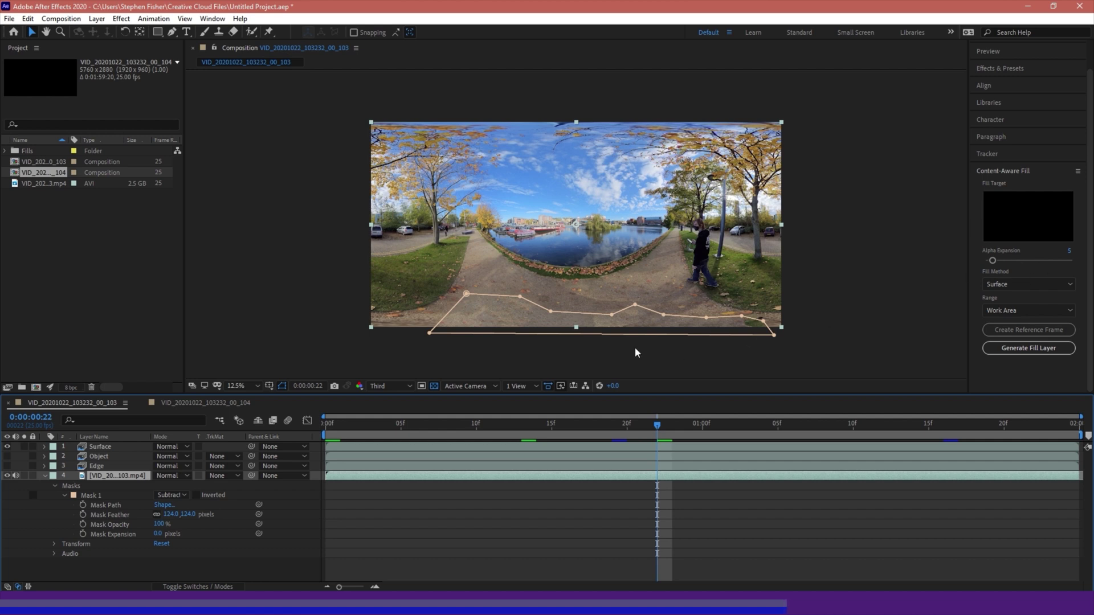
{"action": "left_click", "coordinate": [344, 267]}
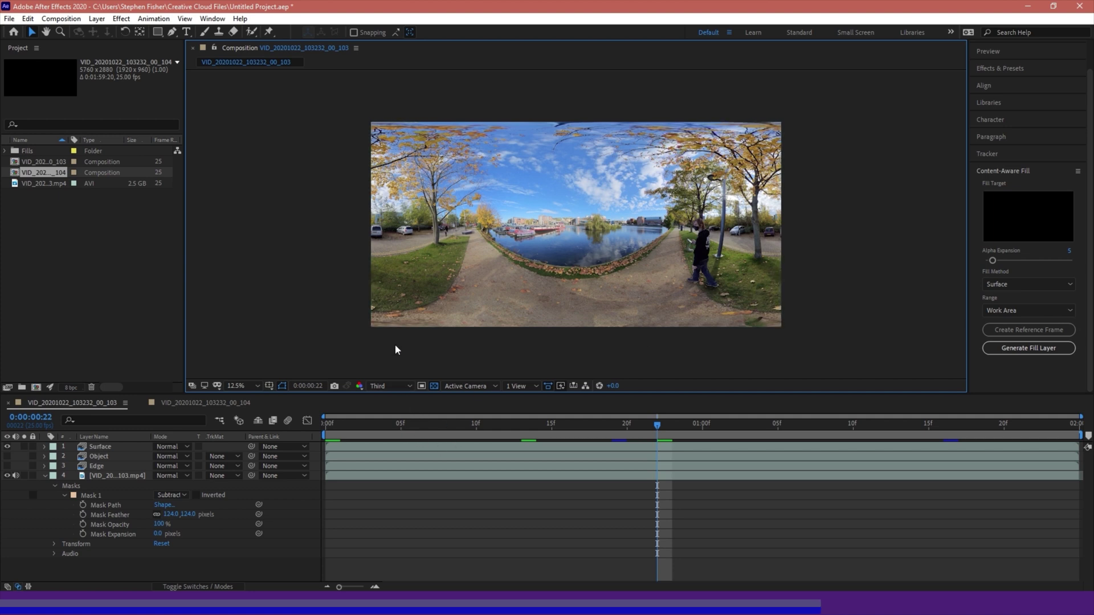
{"action": "left_click", "coordinate": [100, 446]}
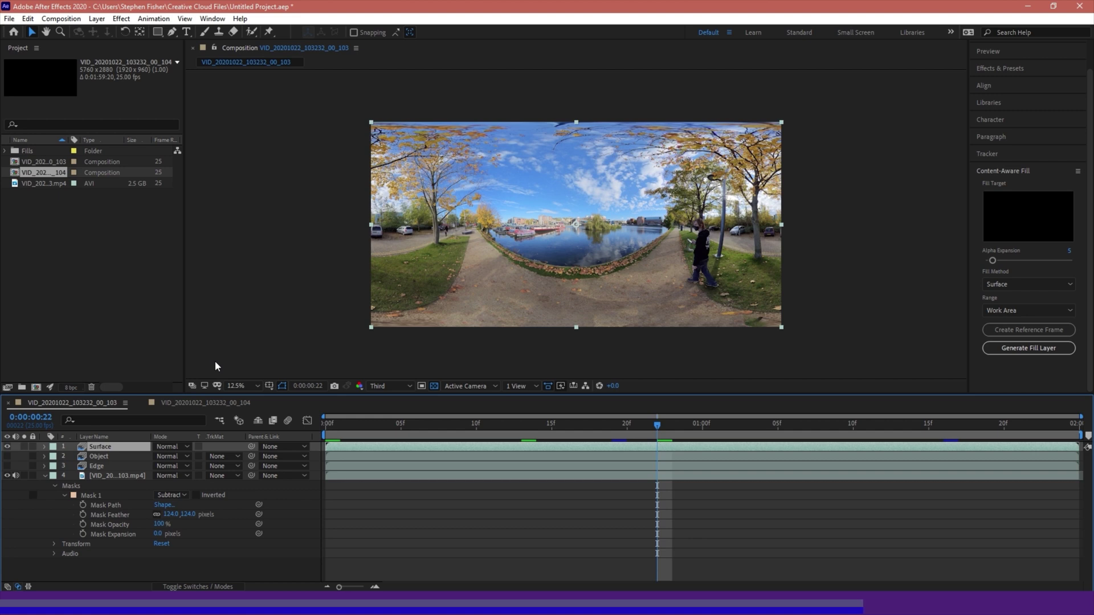
Hide the Surface fill layer, show and select the Object fill layer, and return to 0:00
{"action": "left_click", "coordinate": [7, 447]}
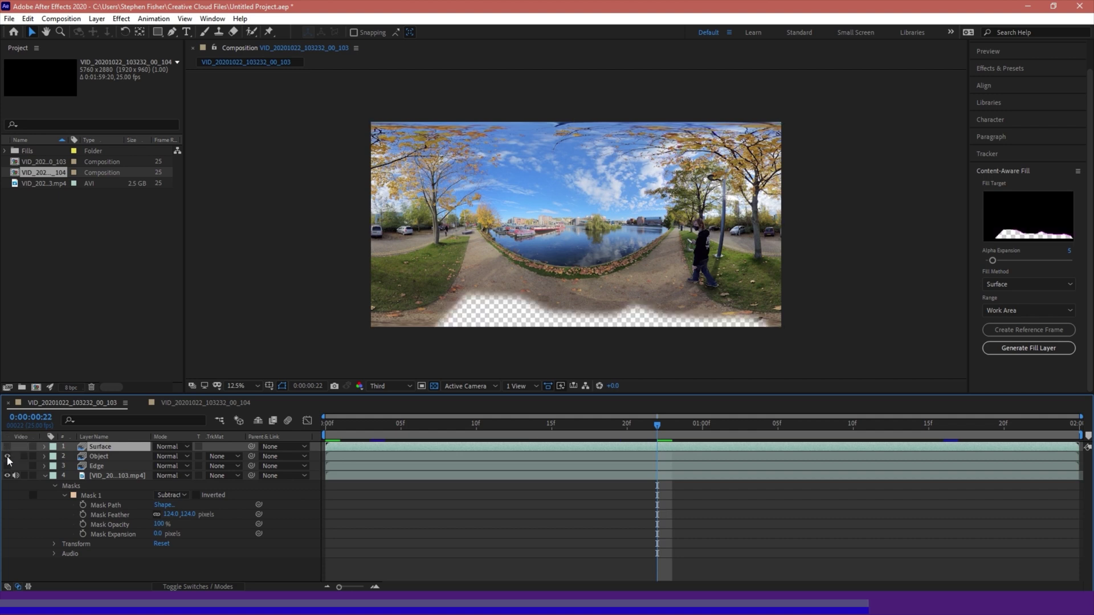
{"action": "left_click", "coordinate": [7, 456]}
{"action": "left_click", "coordinate": [103, 457]}
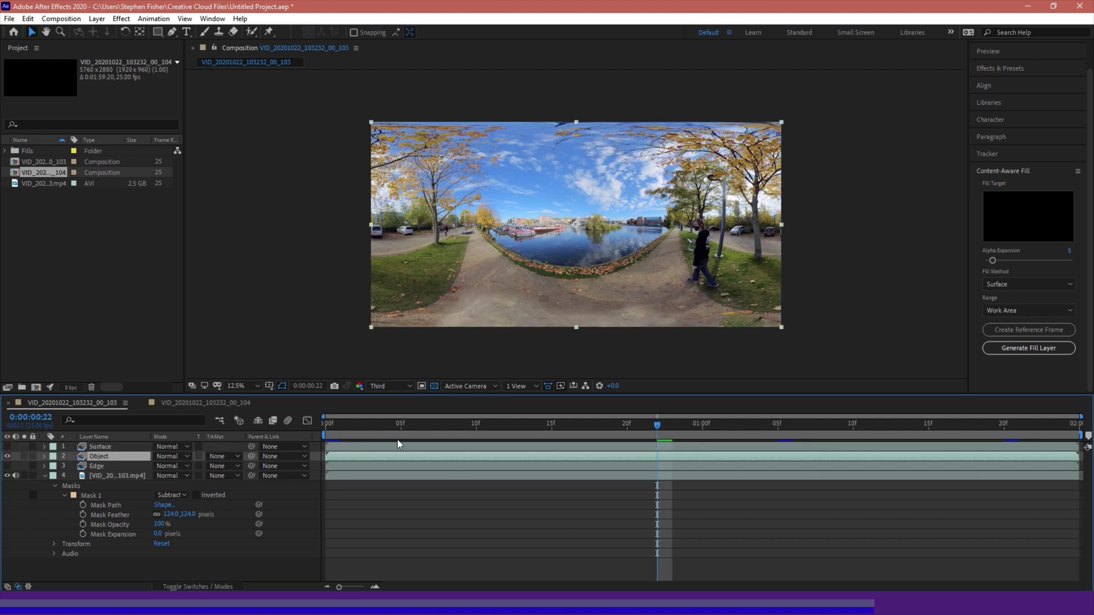
{"action": "left_click", "coordinate": [327, 424]}
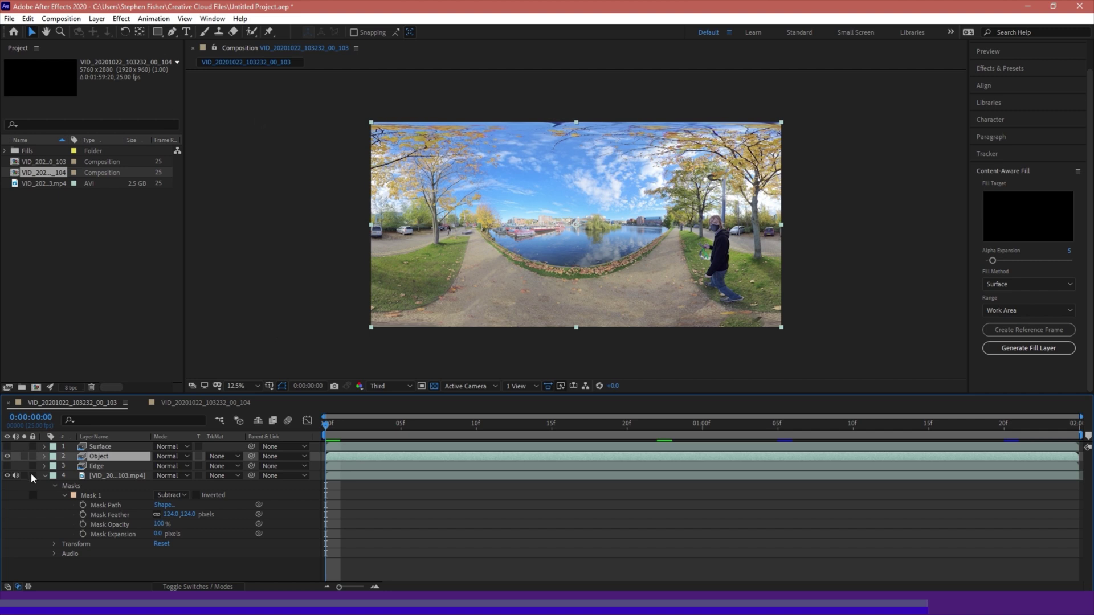
Hide the Object fill layer, show and select the Edge layer, leaving its fill method as Surface
{"action": "left_click", "coordinate": [8, 457]}
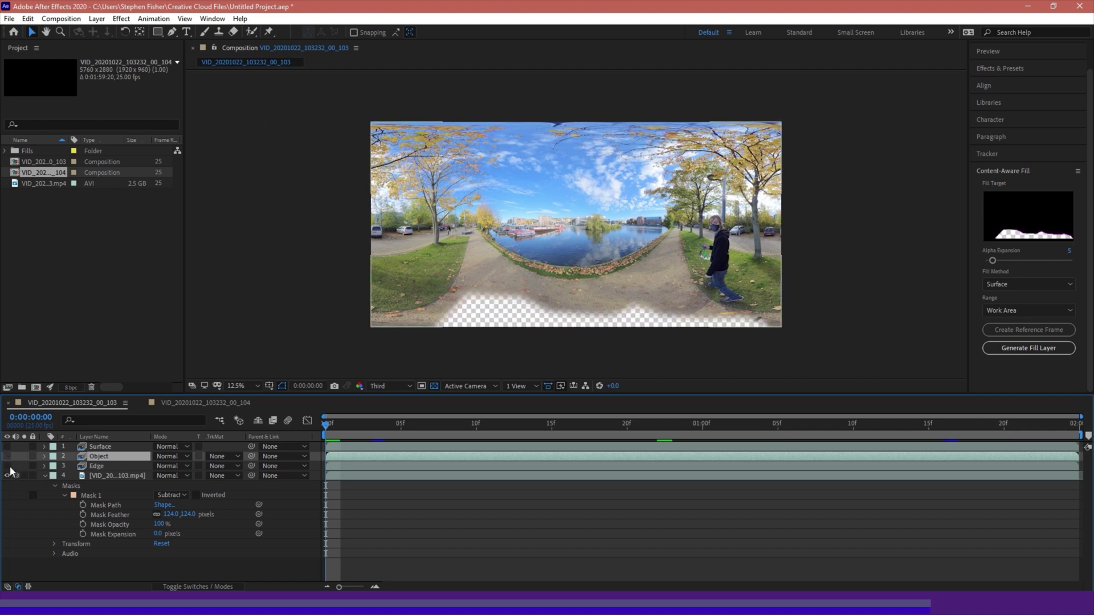
{"action": "left_click", "coordinate": [7, 466]}
{"action": "left_click", "coordinate": [101, 467]}
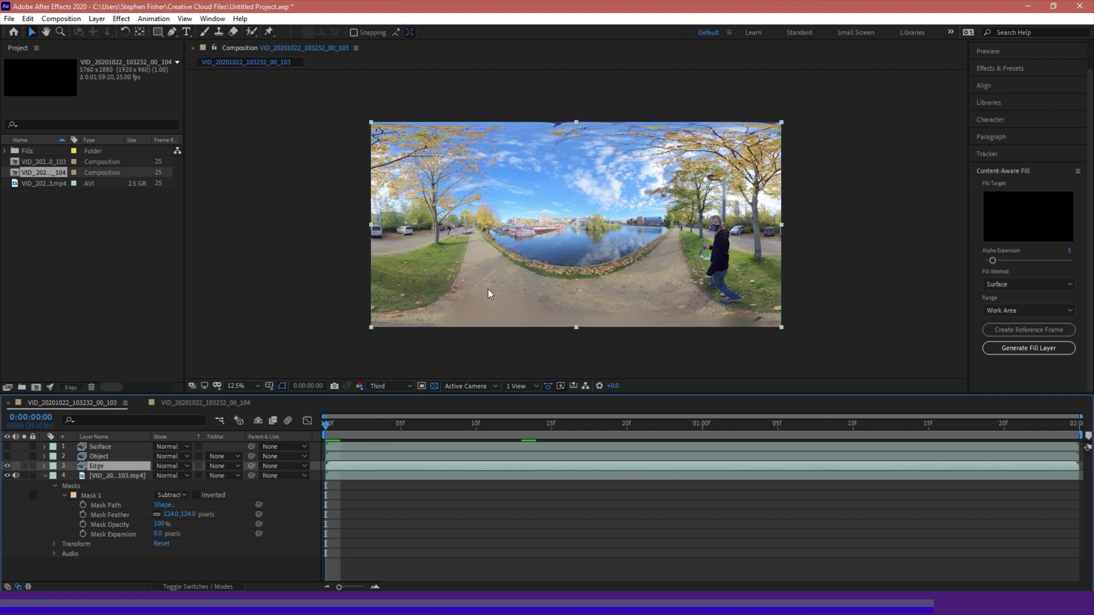
{"action": "left_click", "coordinate": [1016, 285]}
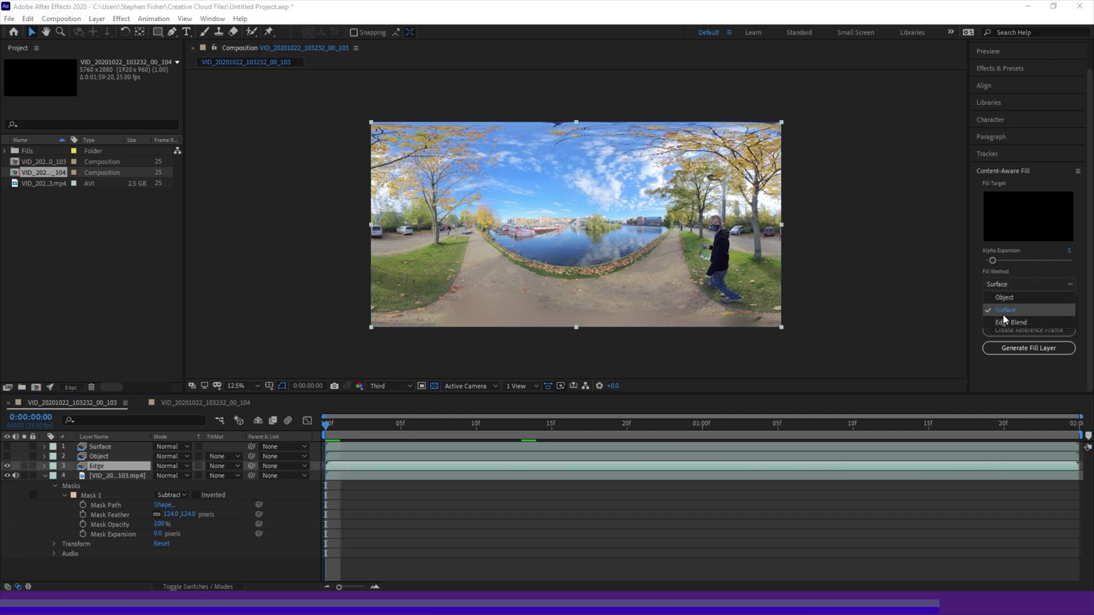
{"action": "left_click", "coordinate": [869, 322]}
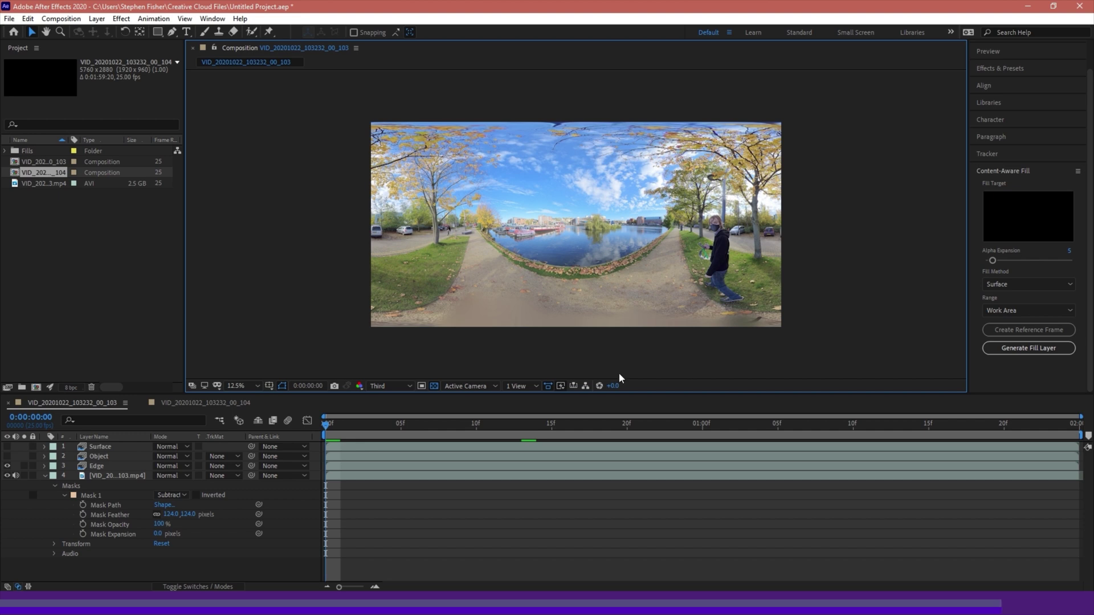
Swap Edge for the Surface fill layer, go to 0:00:01:19, and select layer 4 to show its mask
{"action": "left_click", "coordinate": [7, 447]}
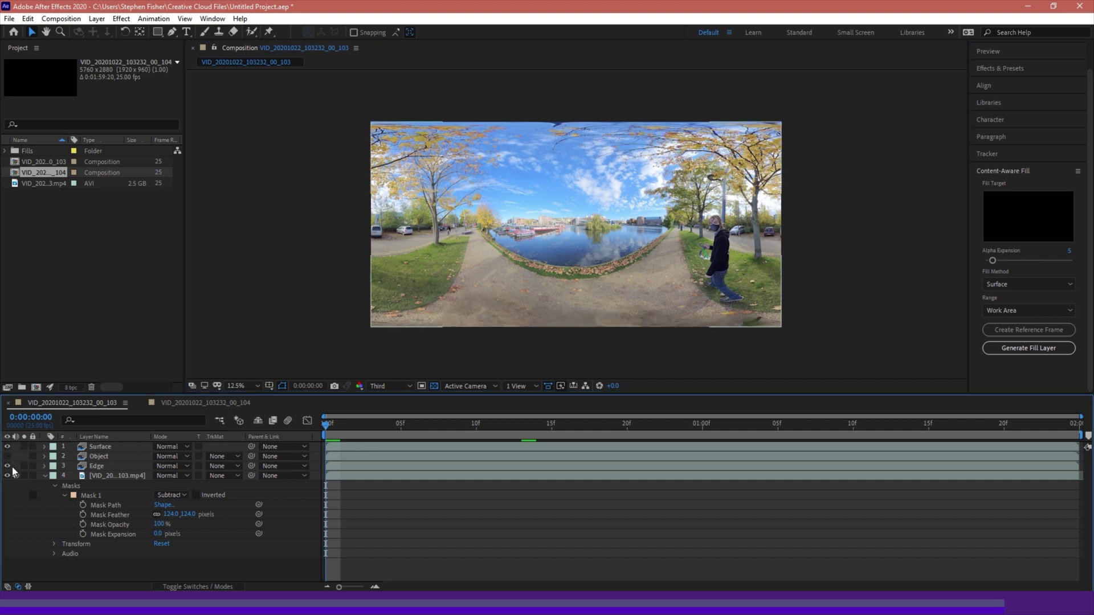
{"action": "left_click", "coordinate": [7, 466]}
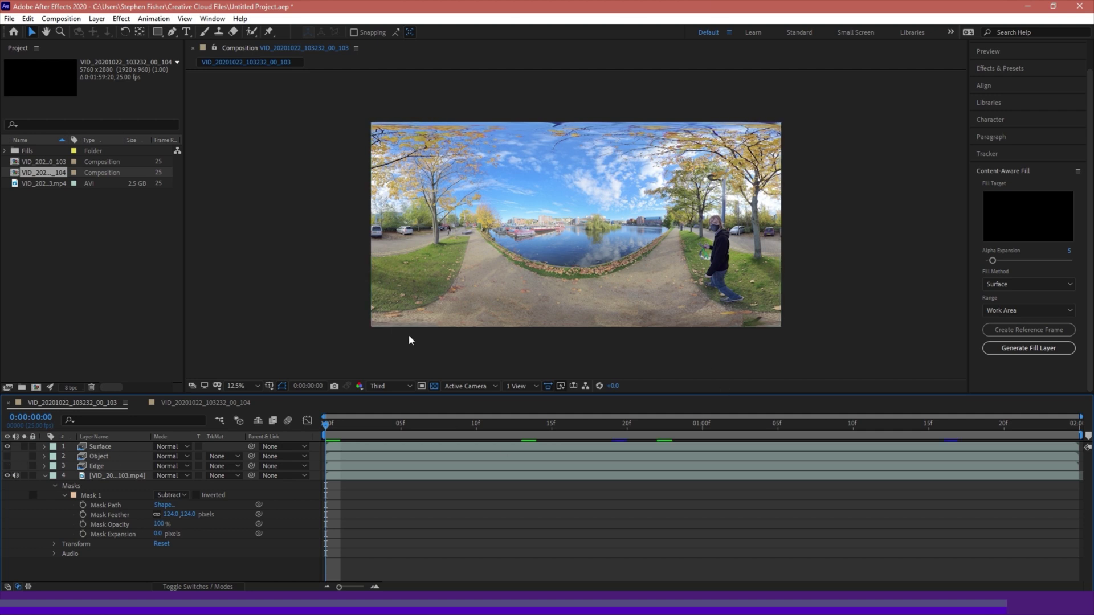
{"action": "left_click", "coordinate": [740, 425]}
{"action": "left_click", "coordinate": [989, 425]}
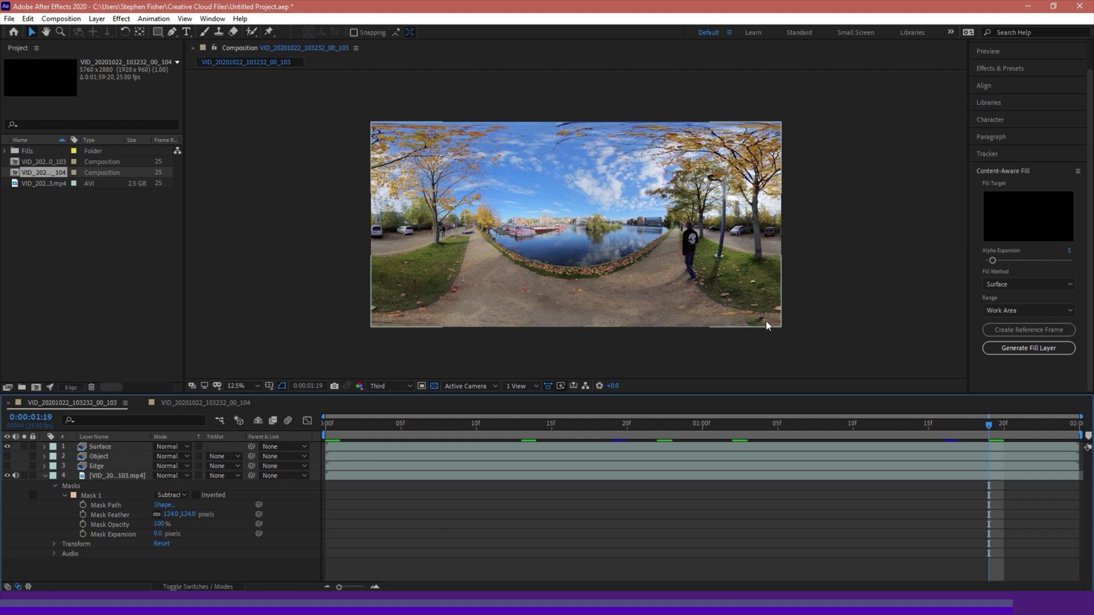
{"action": "left_click", "coordinate": [126, 475]}
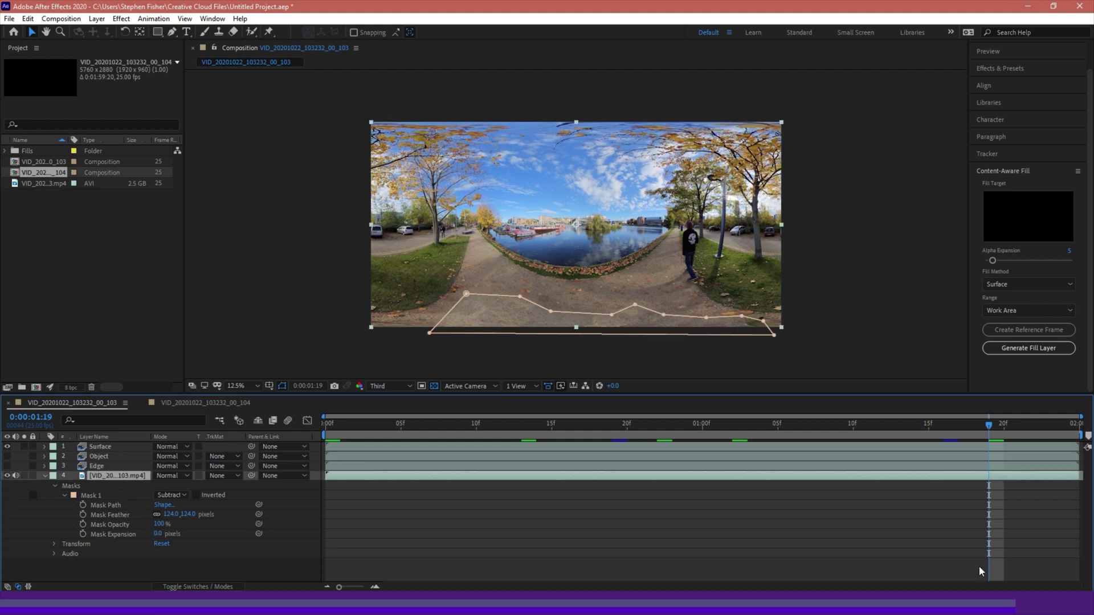